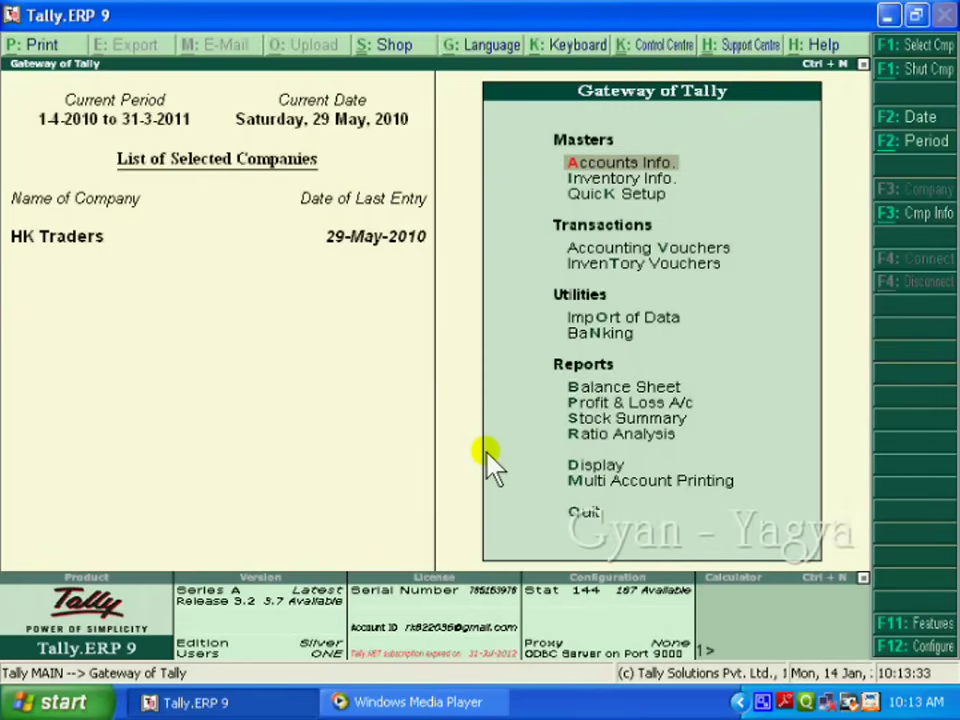
Open the outstanding receivables report from the statements of accounts
click(598, 467)
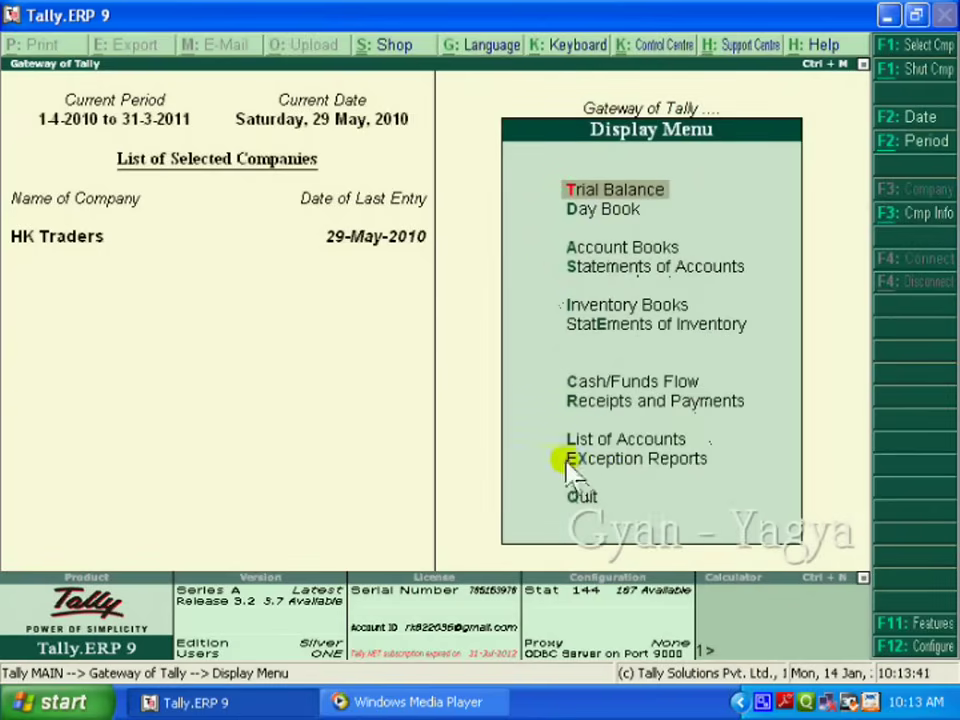
click(581, 268)
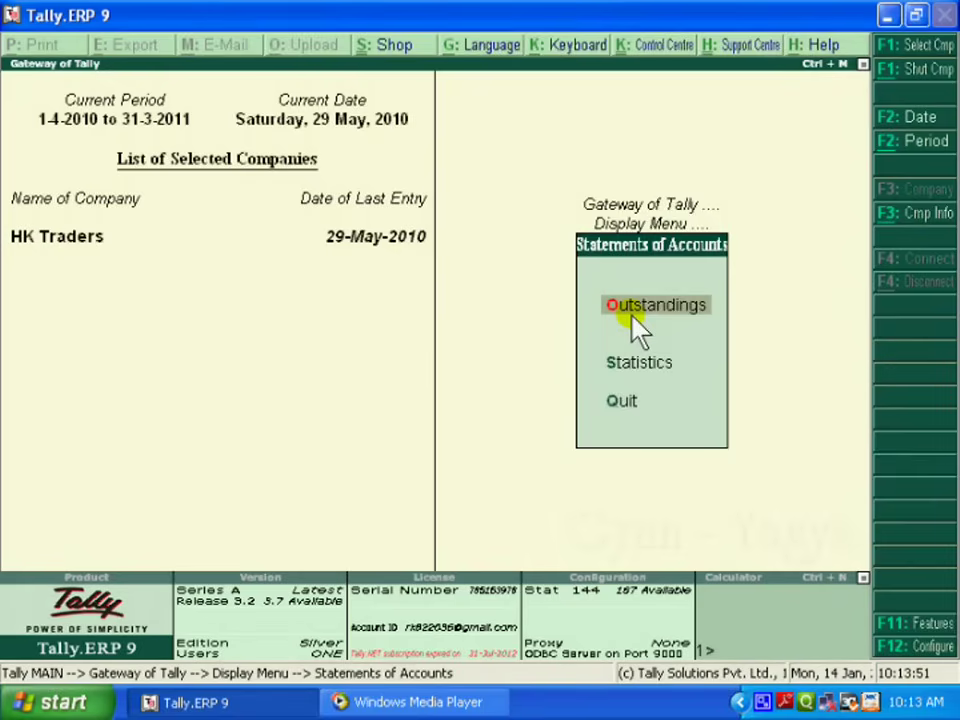
click(636, 325)
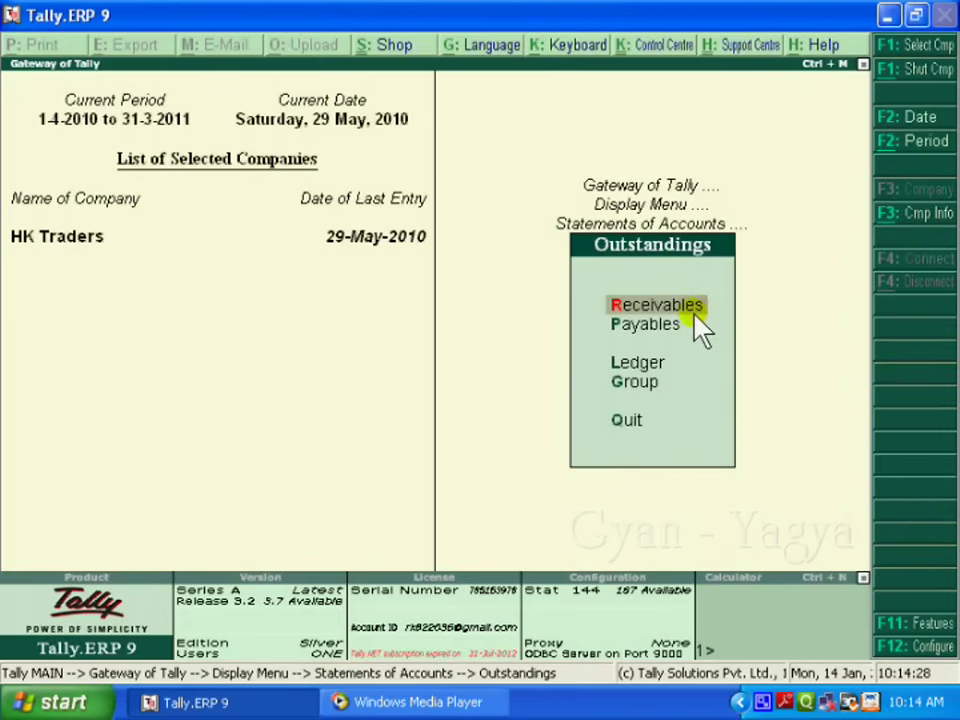
key(Return)
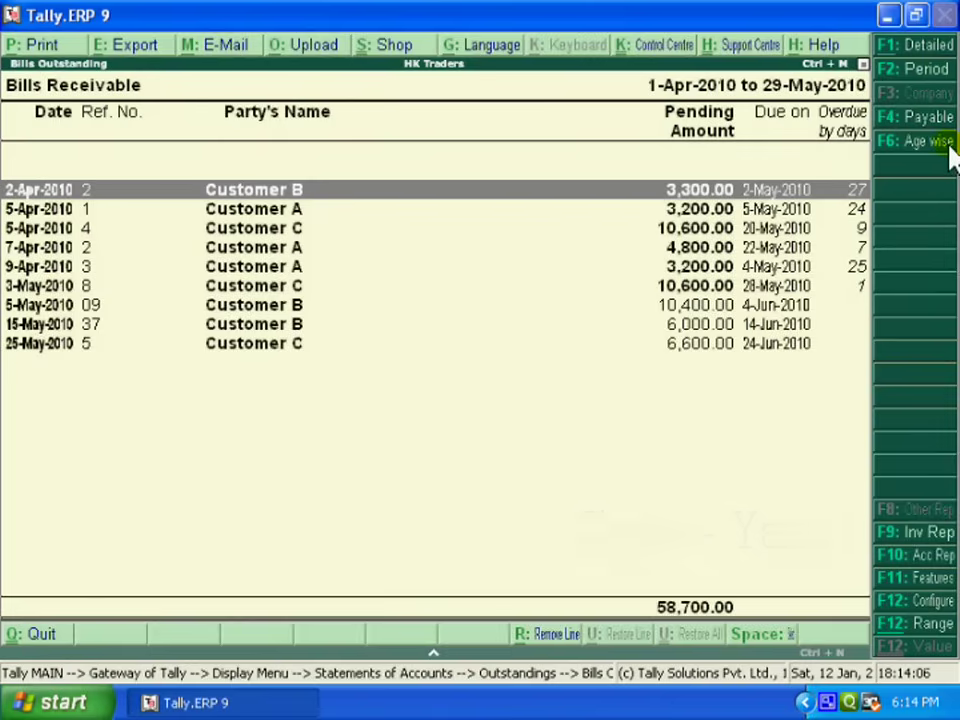
Apply age-wise analysis by bill date to the receivables, with ageing periods 0-20, 20-25, 25-30, 30-45 and above 45 days
click(882, 145)
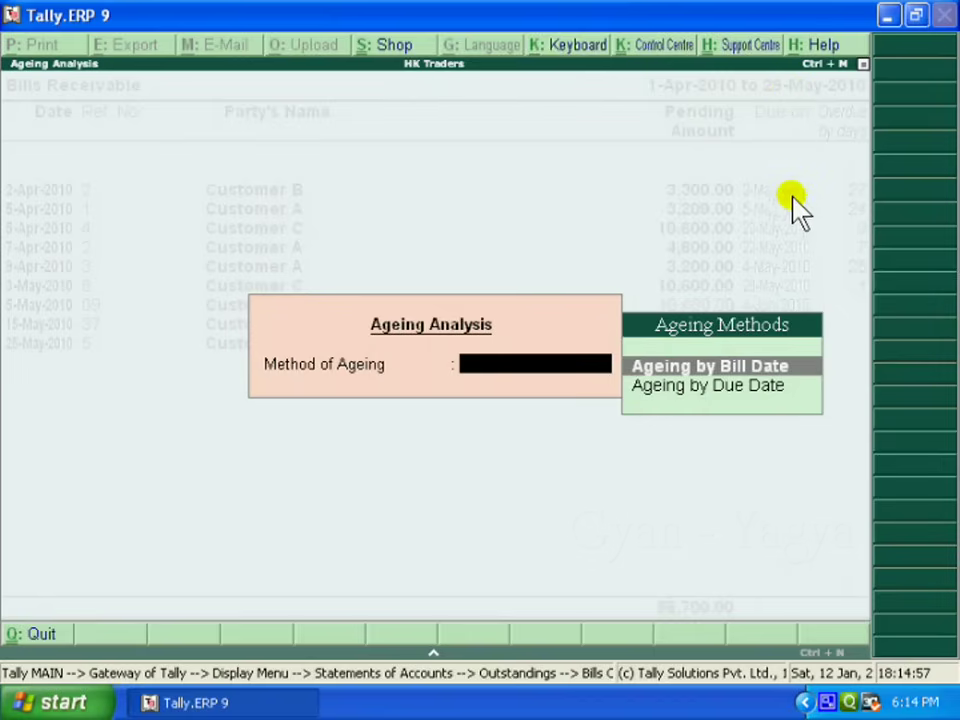
click(765, 368)
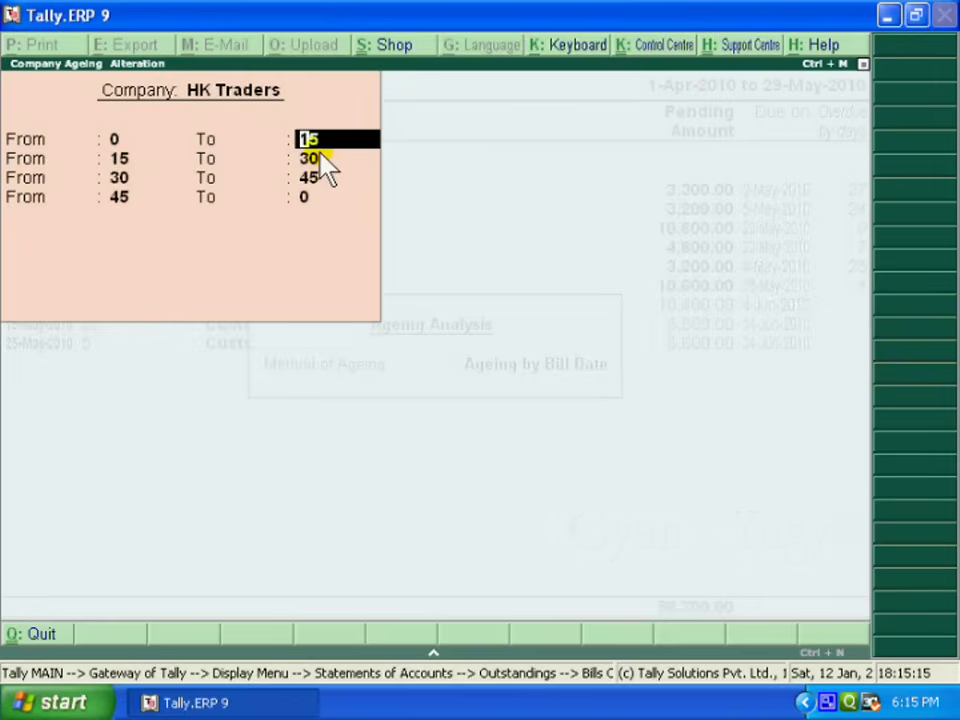
text(20)
key(Return)
text(2)
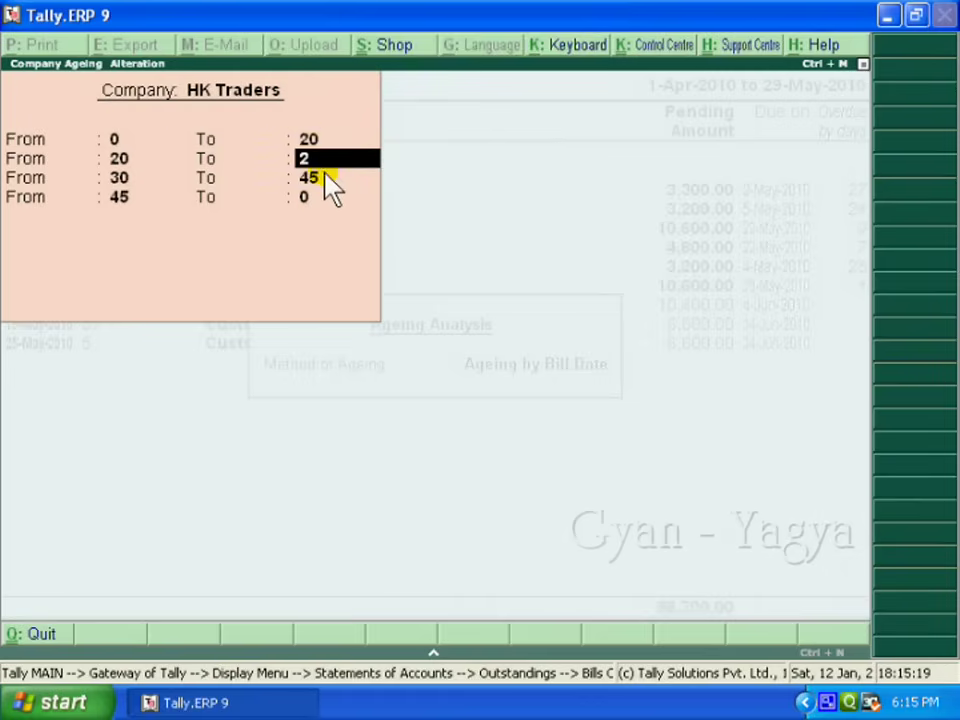
text(5)
key(Return)
text(30)
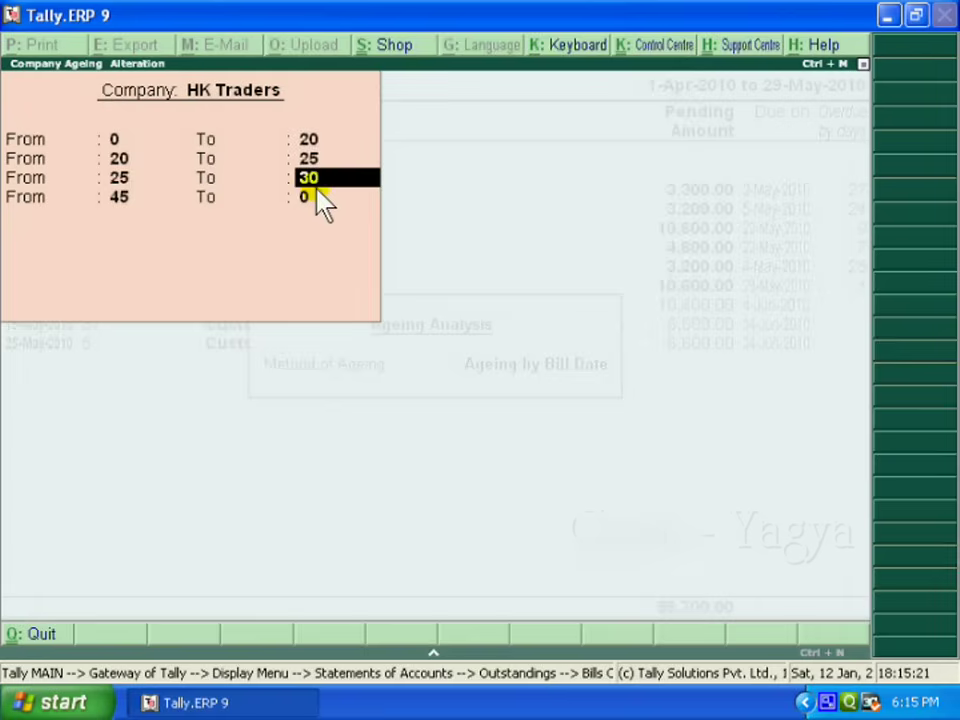
key(Return)
text(45)
key(Return)
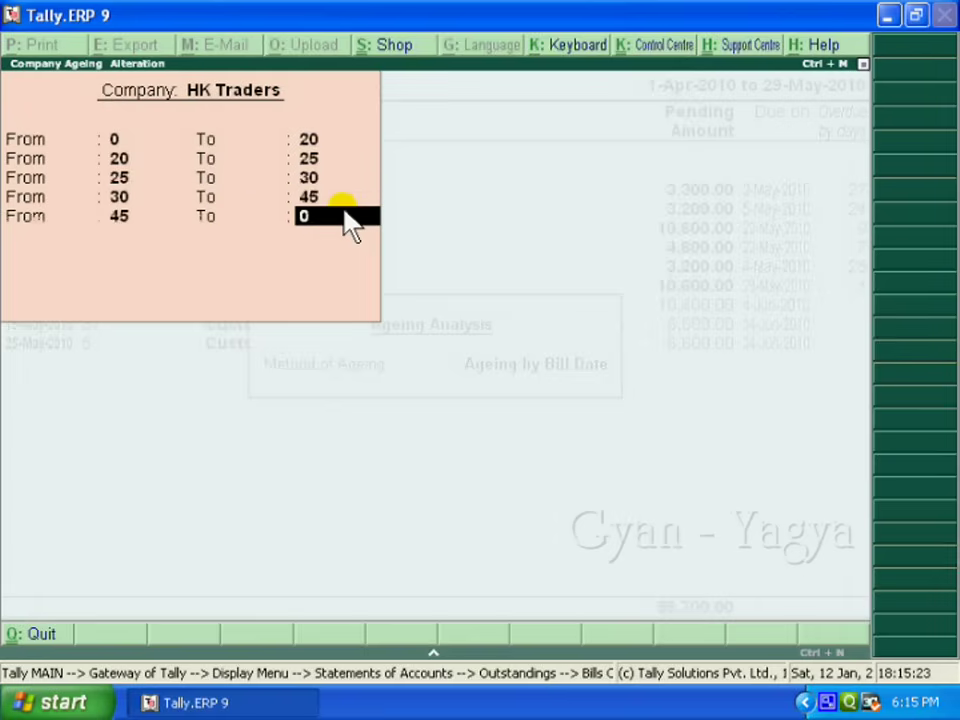
key(Return)
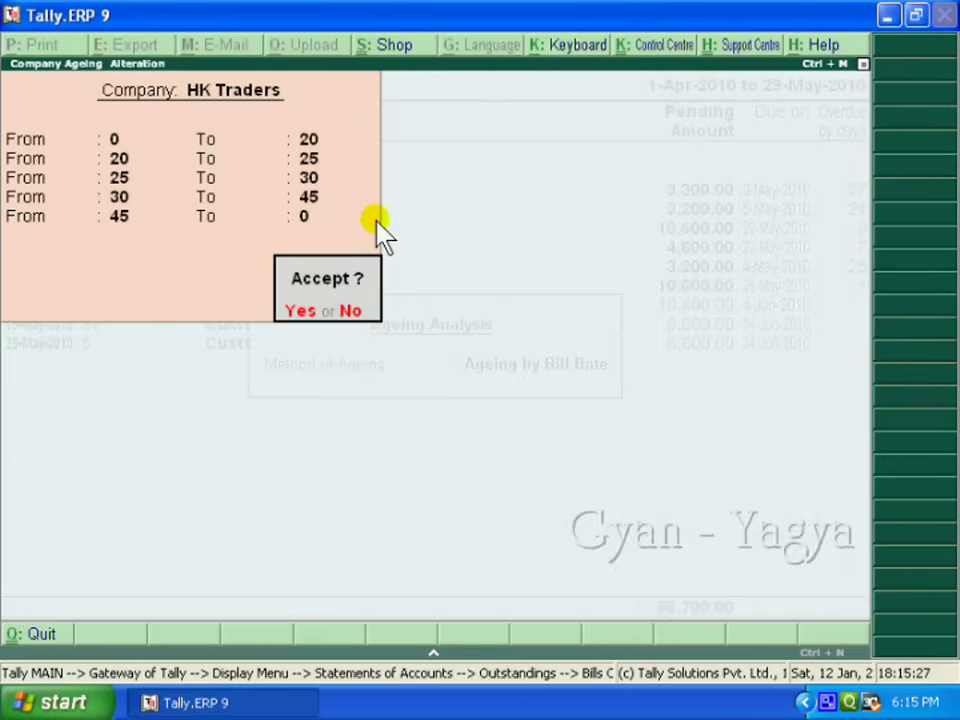
key(Return)
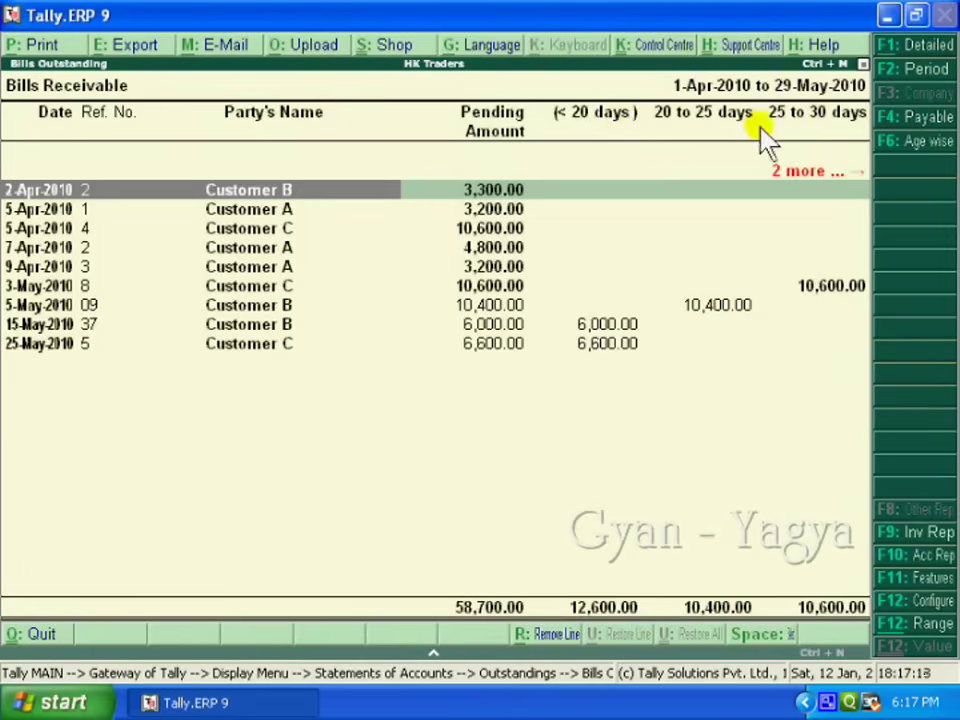
Examine the pending receivables across all bill-date ageing columns, from under 20 days to over 45 days
key(Right)
key(Right)
key(Right)
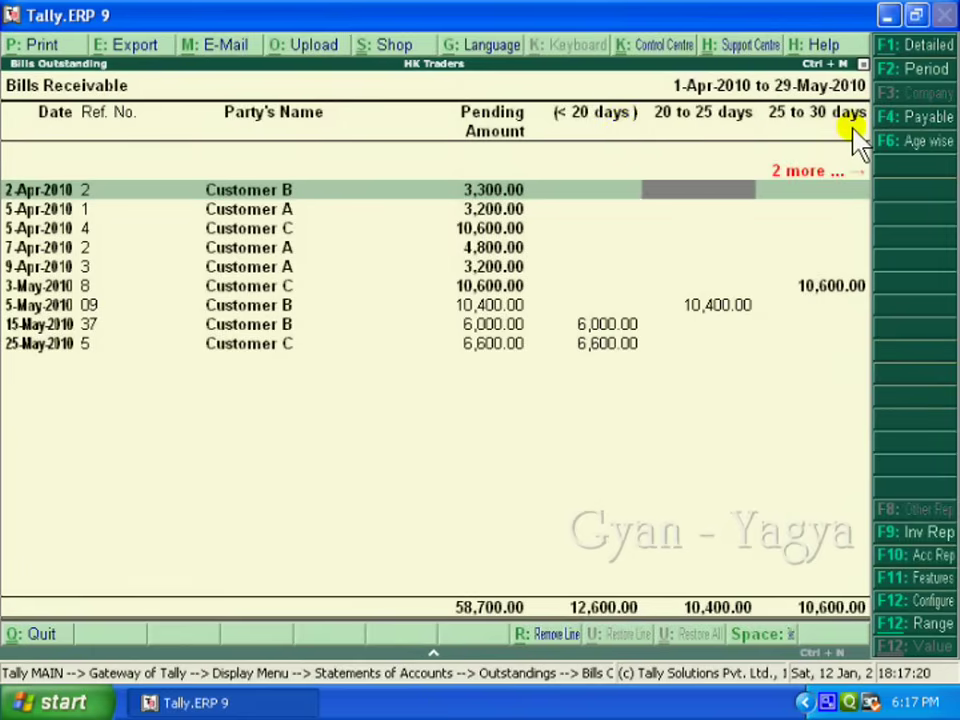
key(Right)
key(Right)
key(Right)
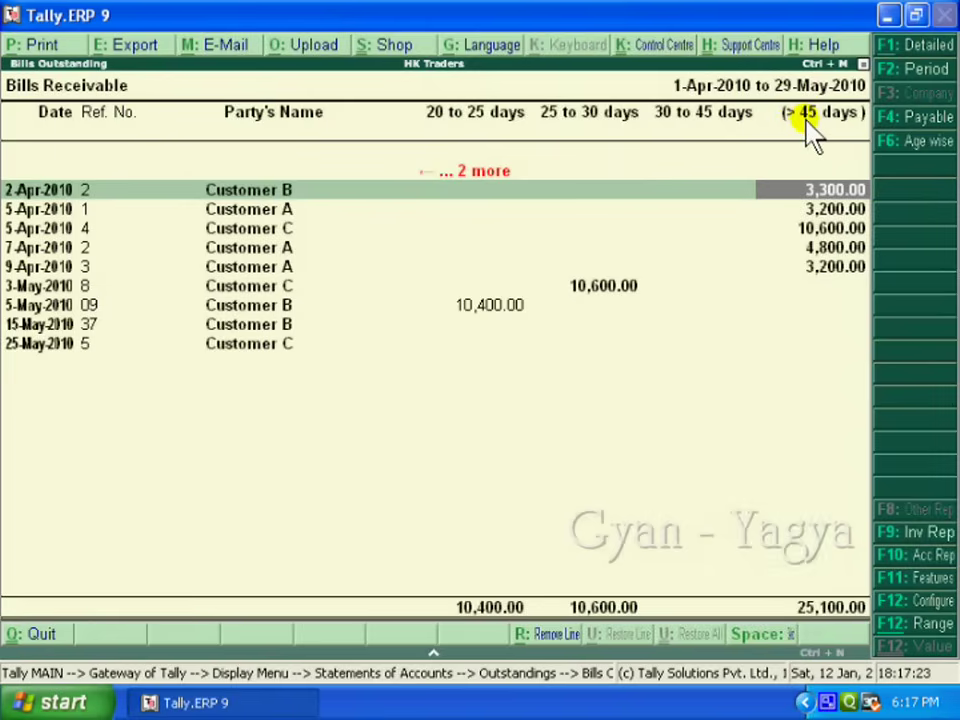
key(Left)
key(Left)
key(Left)
key(Left)
key(Left)
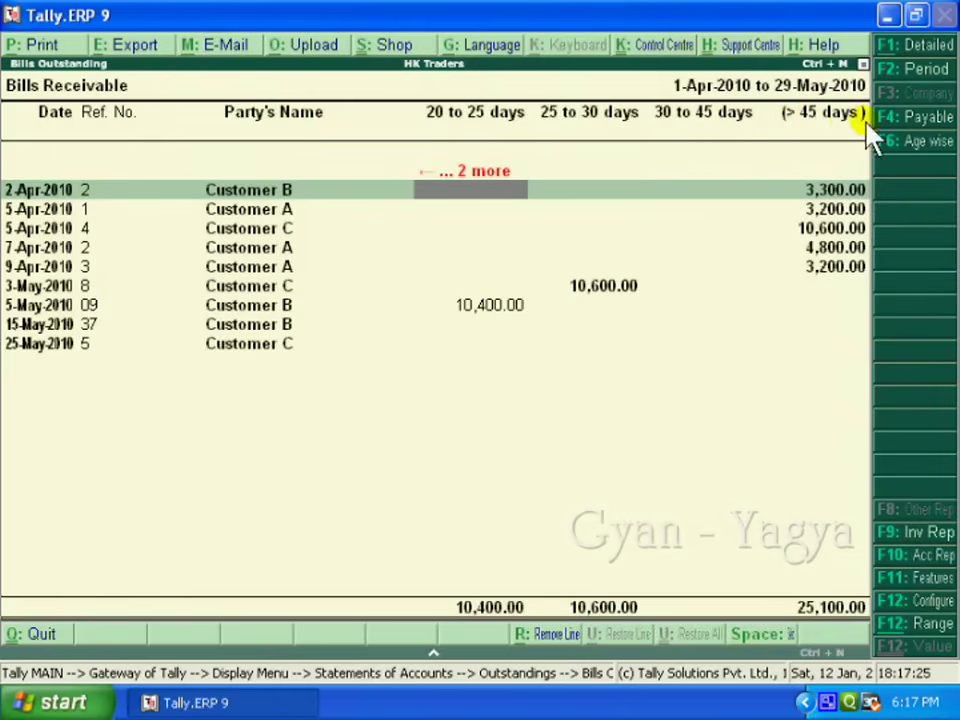
key(Left)
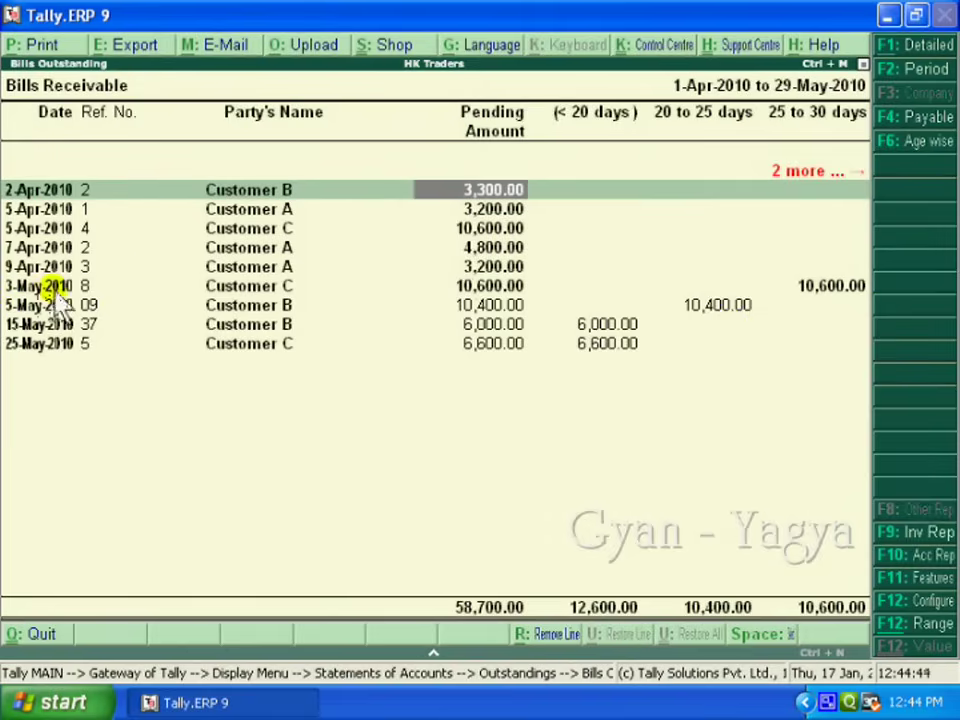
key(Right)
key(Right)
key(Right)
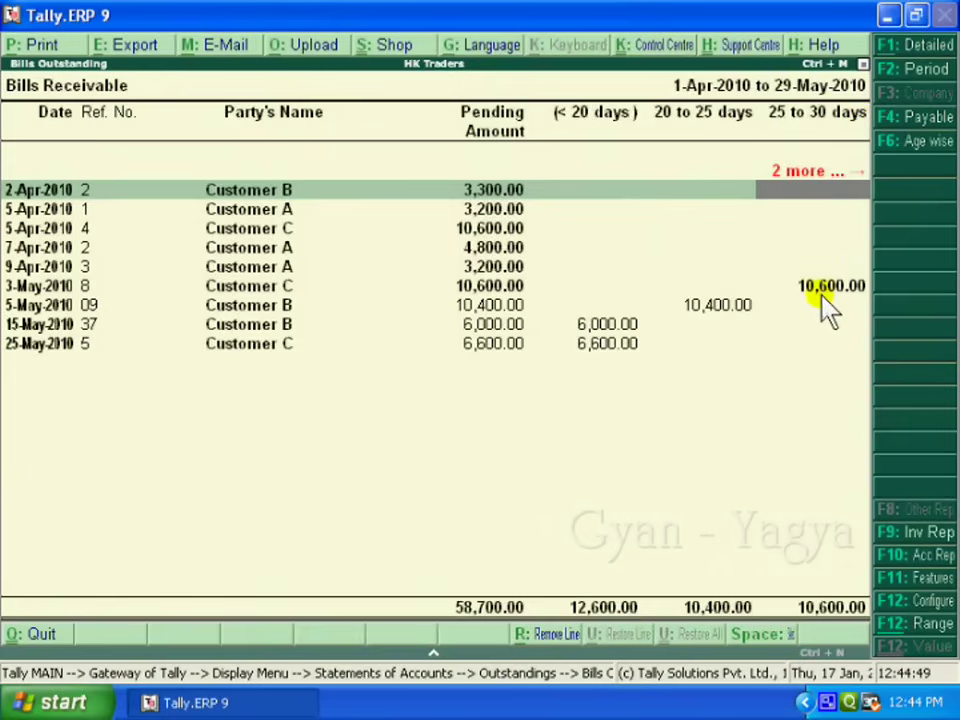
key(Right)
key(Right)
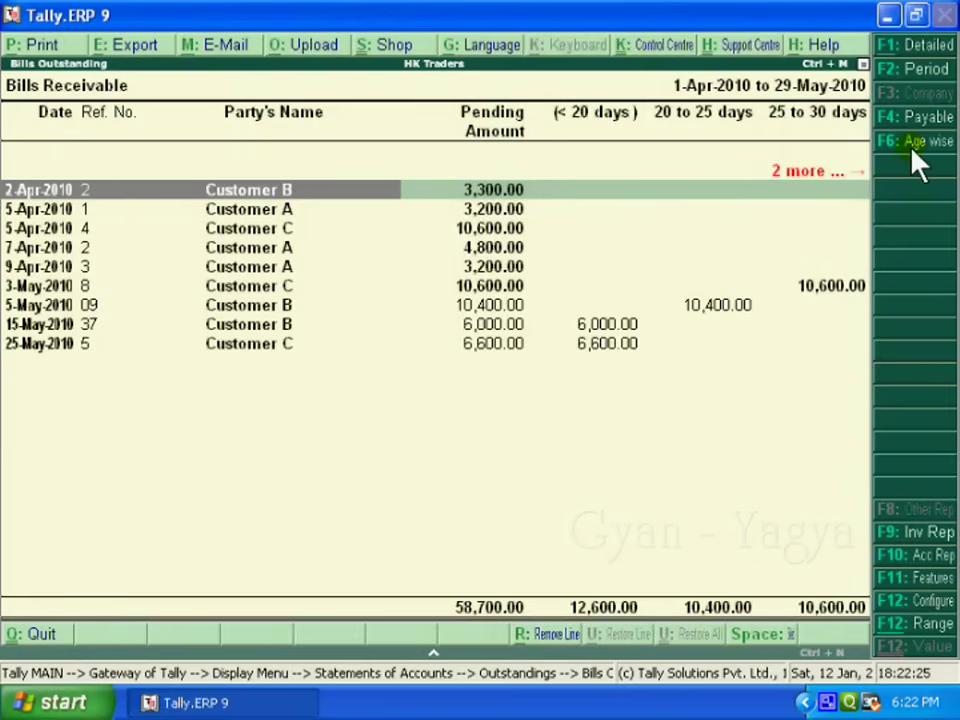
Change the ageing method of the receivables to Ageing by Due Date, accepting the existing ageing periods
key(F6)
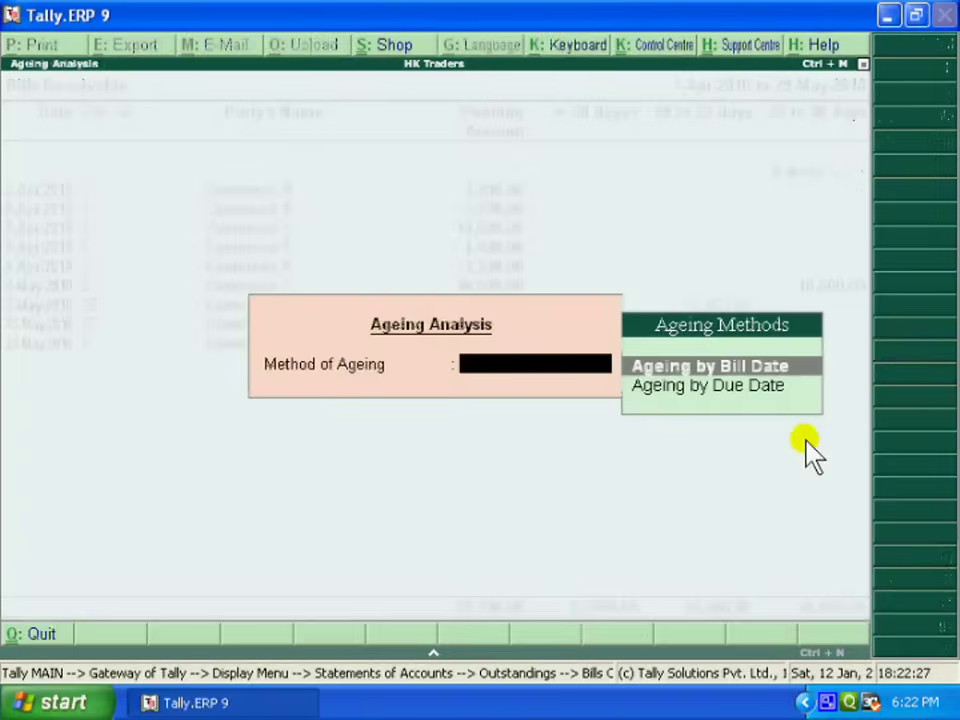
click(794, 382)
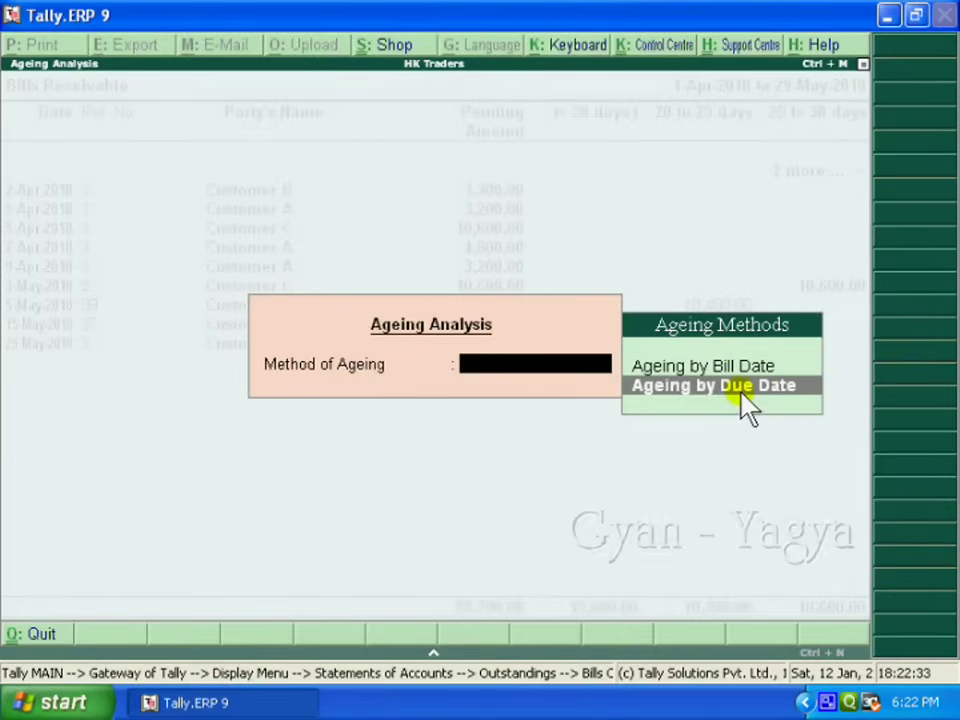
key(Return)
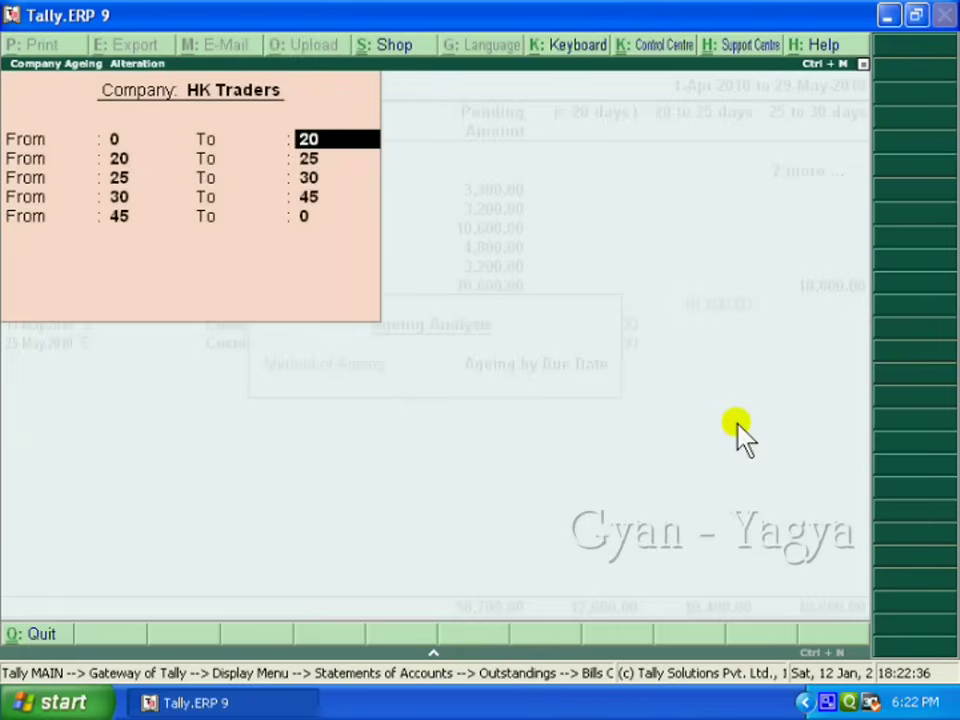
key(Return)
key(Return)
key(Return)
key(Return)
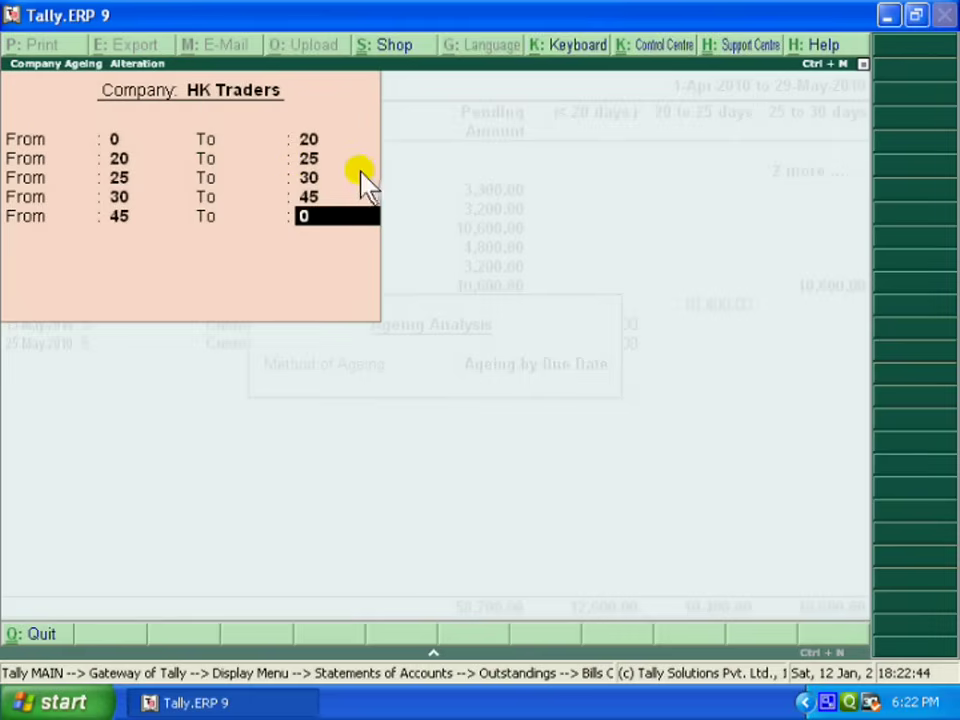
key(Return)
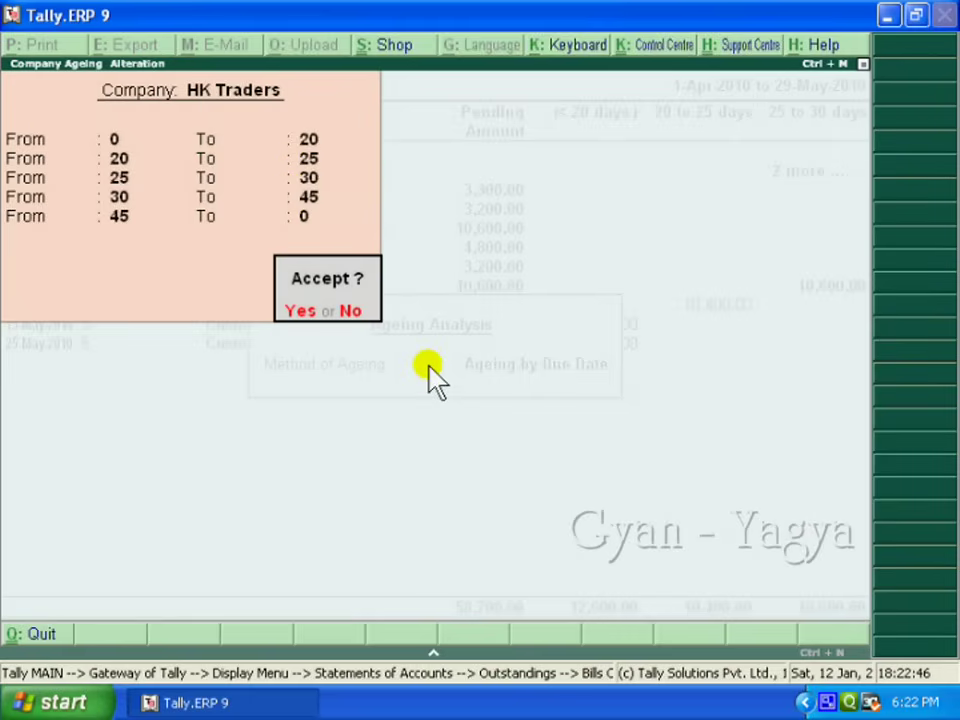
key(Return)
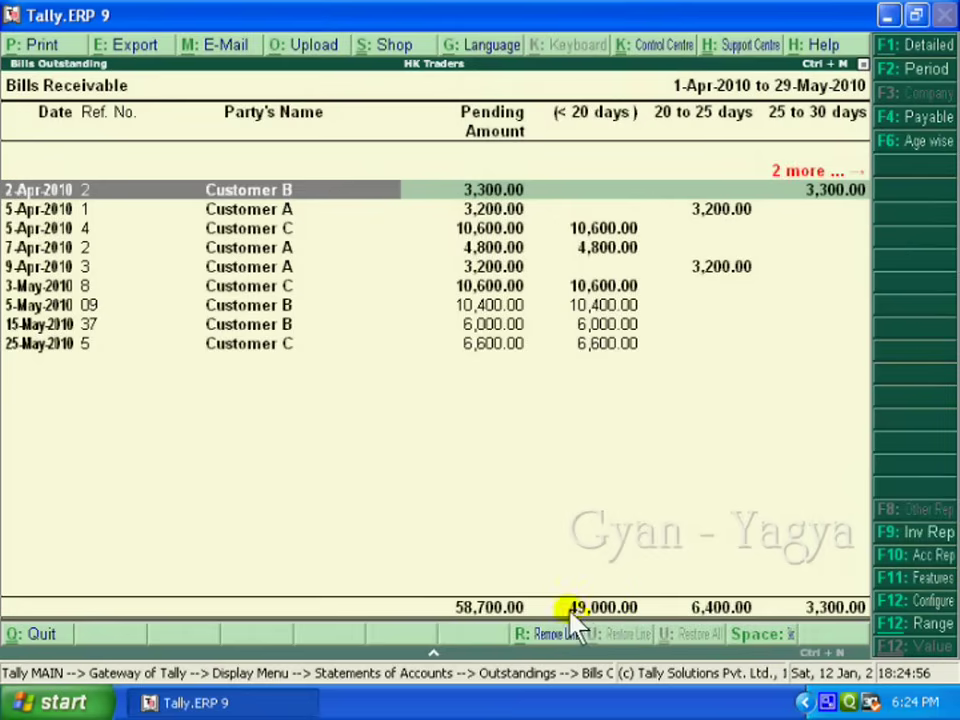
Examine how the pending receivables are distributed across all due-date ageing columns and their totals
key(Right)
key(Right)
key(Right)
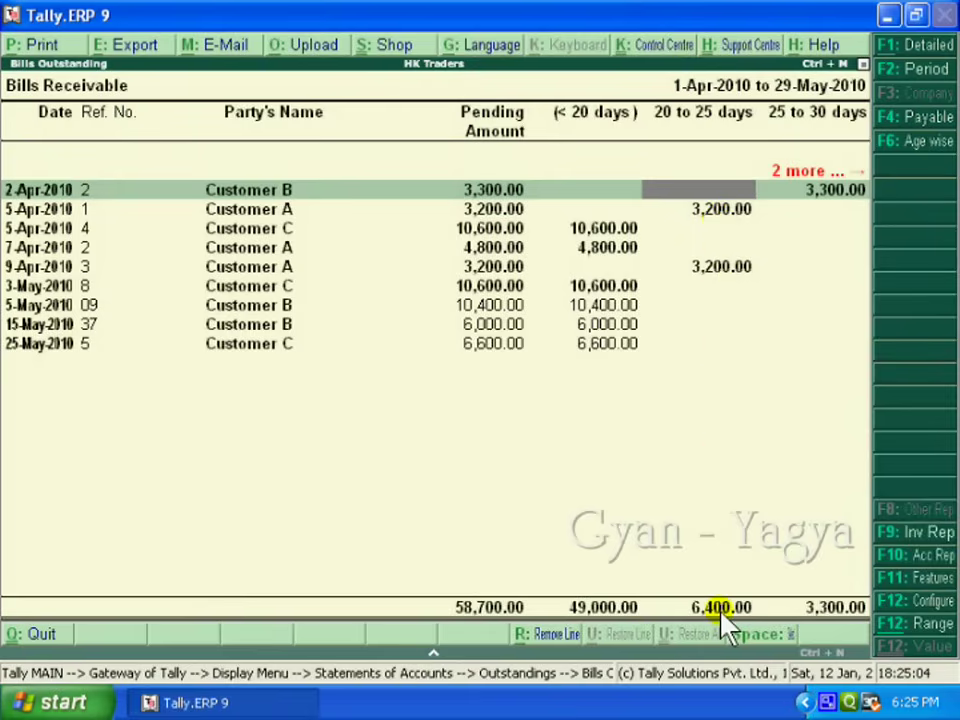
key(Right)
key(Right)
key(Right)
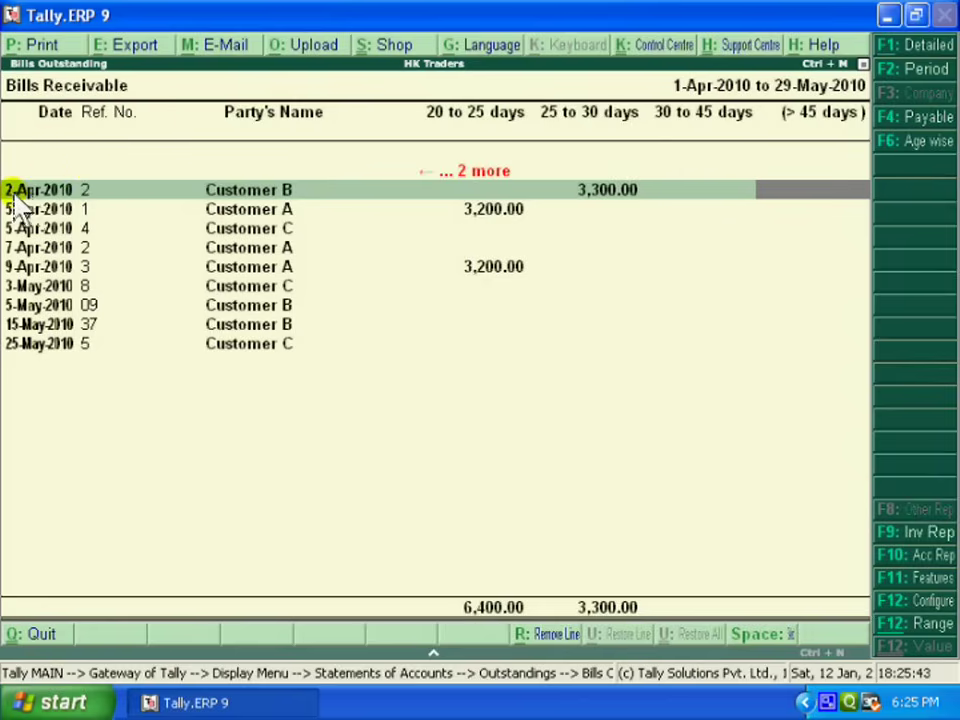
key(Left)
key(Left)
key(Left)
key(Left)
key(Left)
key(Left)
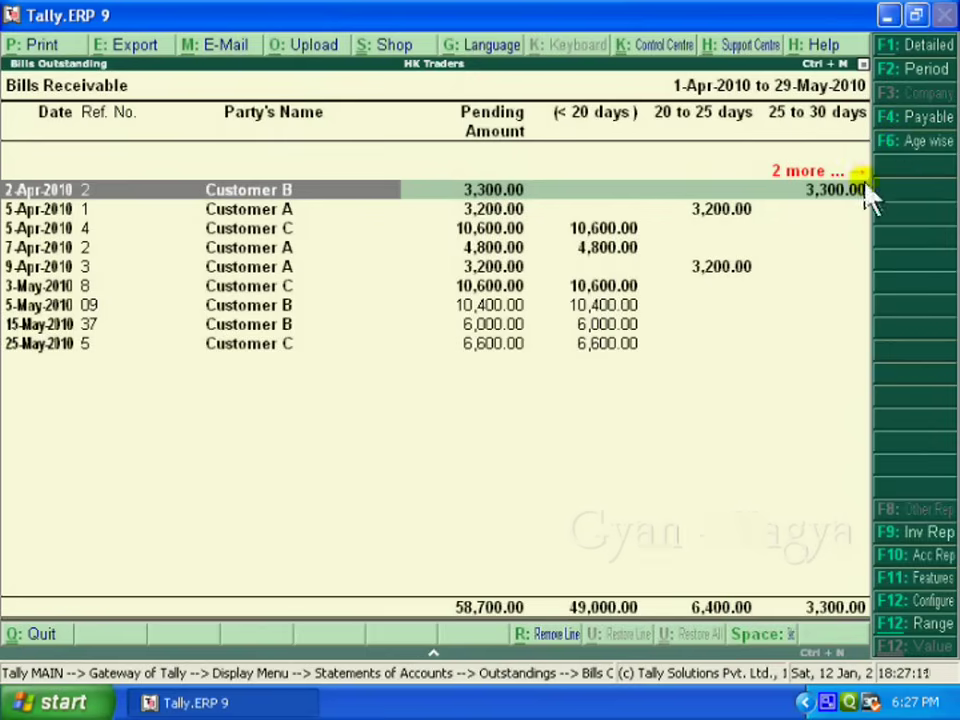
View the age-wise Bills Payable report, then return to Bills Receivable
key(F4)
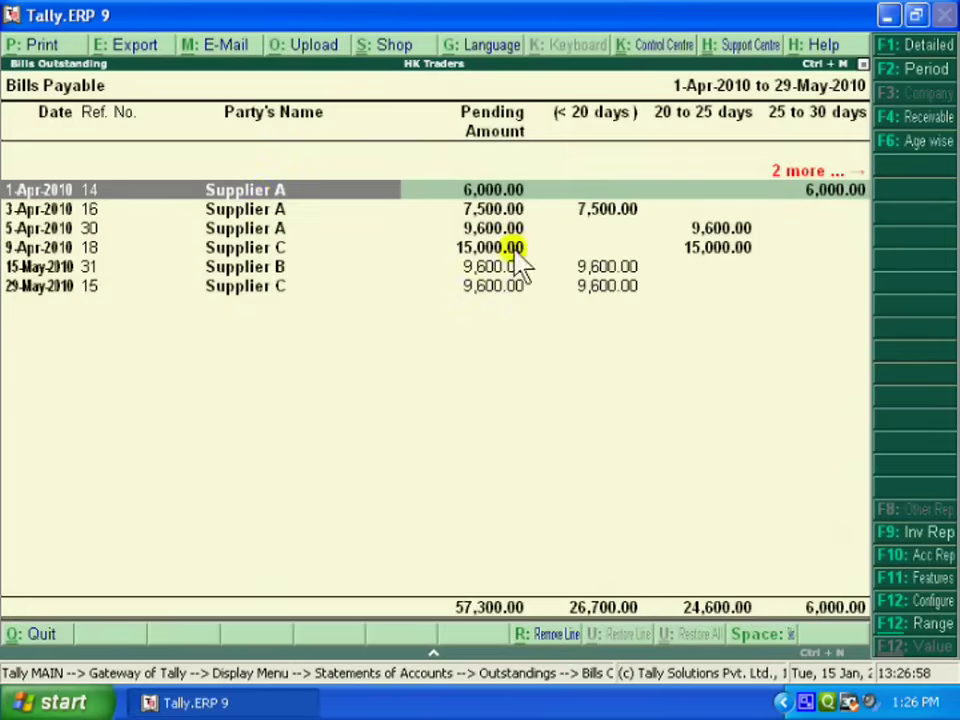
click(921, 130)
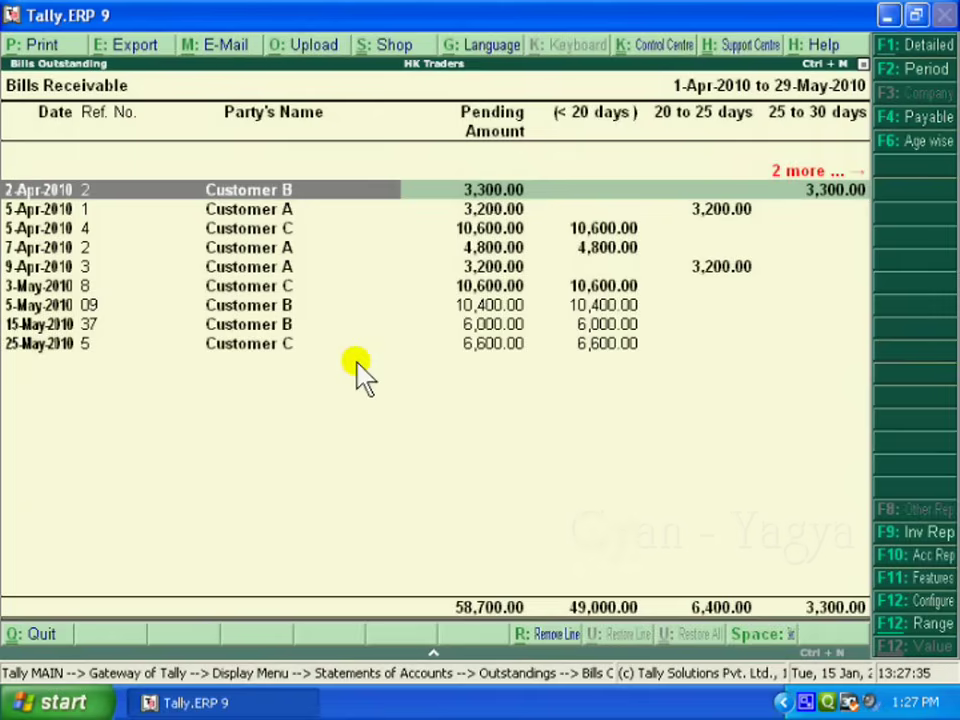
Leave Bills Receivable and open the ledger outstandings report for Customer A
key(Escape)
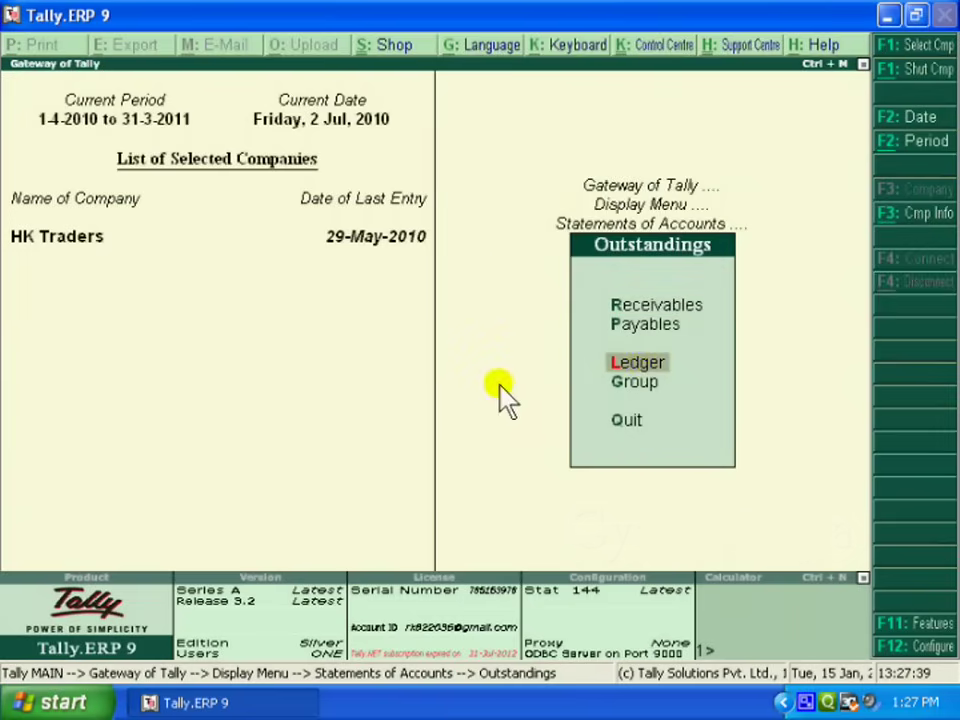
key(Return)
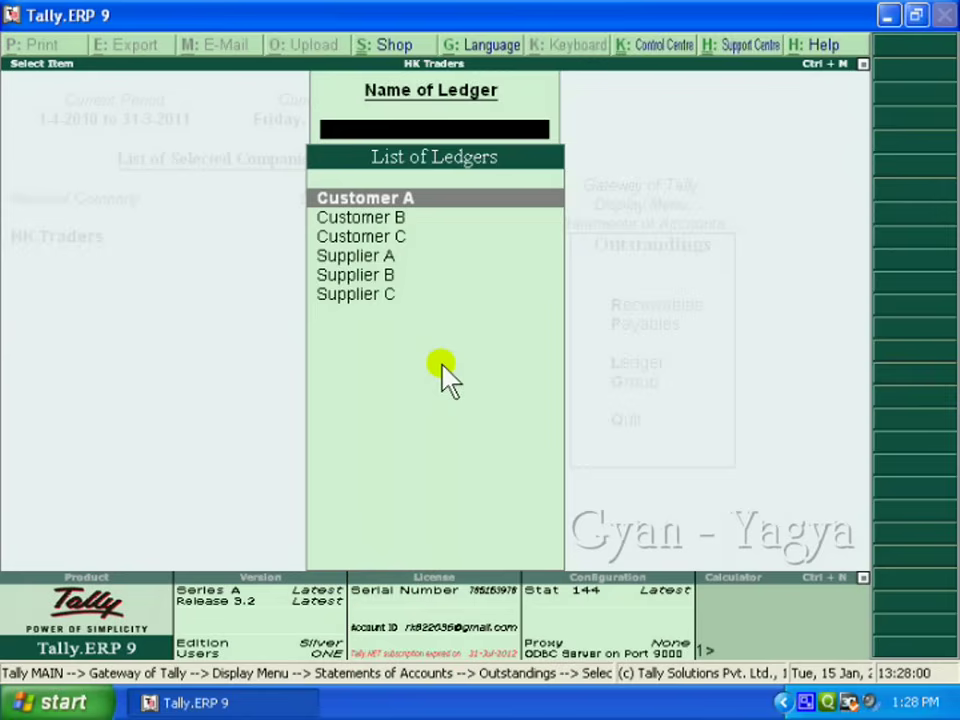
key(Return)
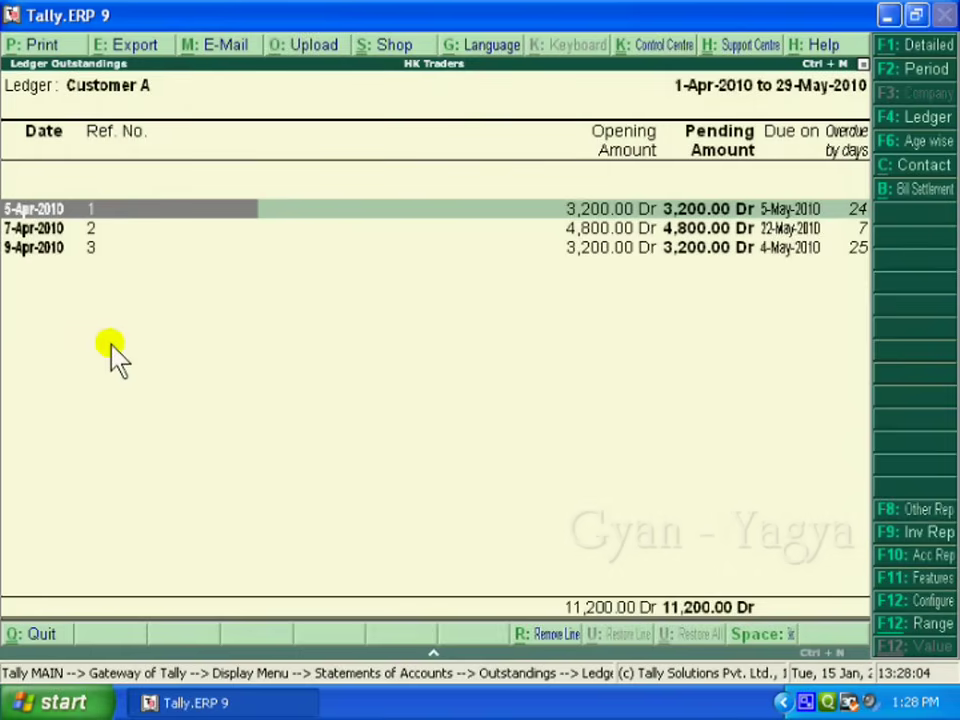